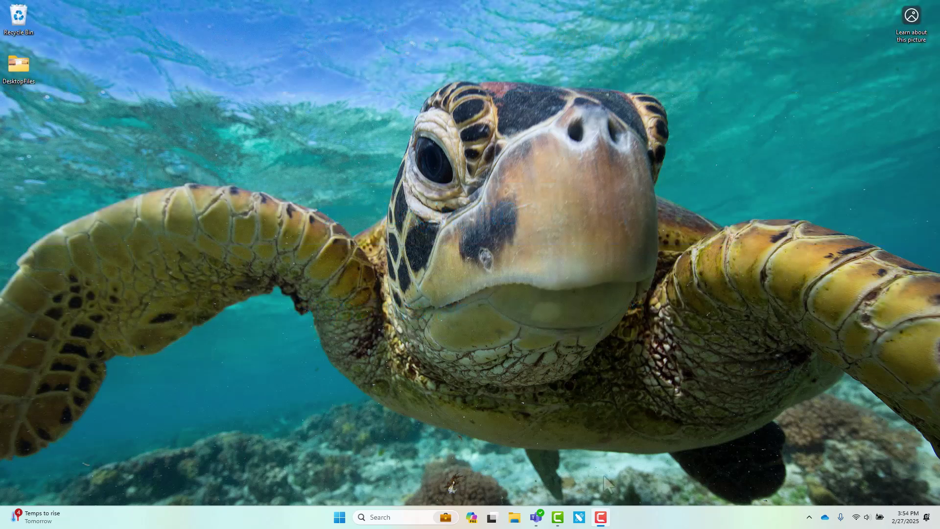
Launch iShield Key Manager from the taskbar to show the iShield Key 2 Pro FIPS dashboard
left_click(580, 518)
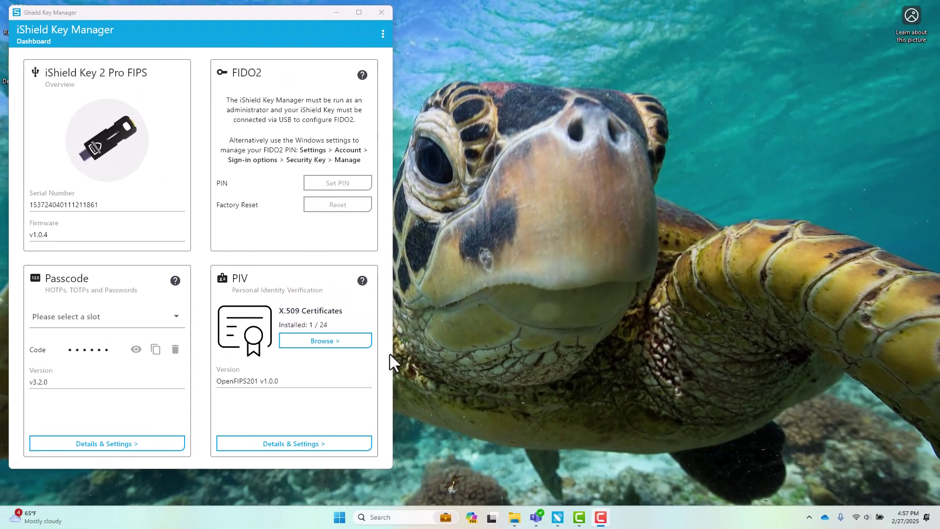
List the PIV slots, review and close Slot 9A's certificate details, then show slot 9D's add options
left_click(335, 342)
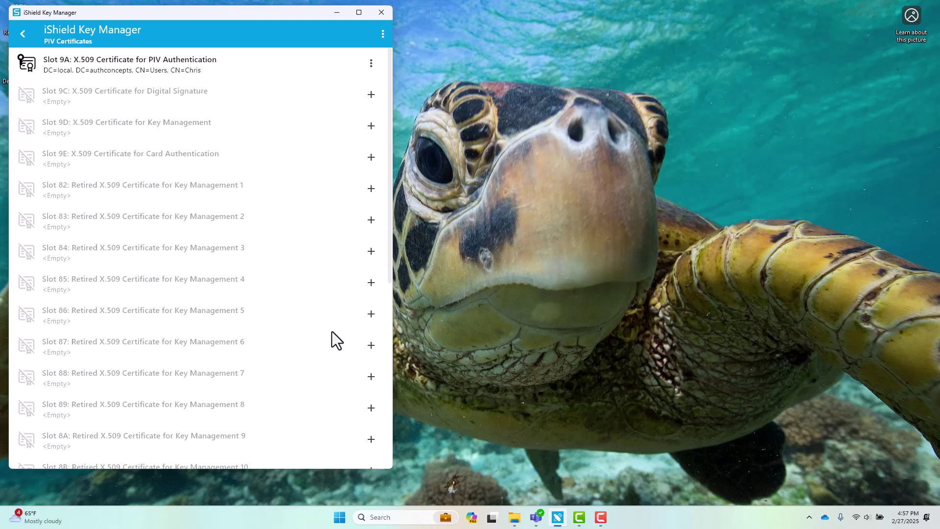
left_click(371, 63)
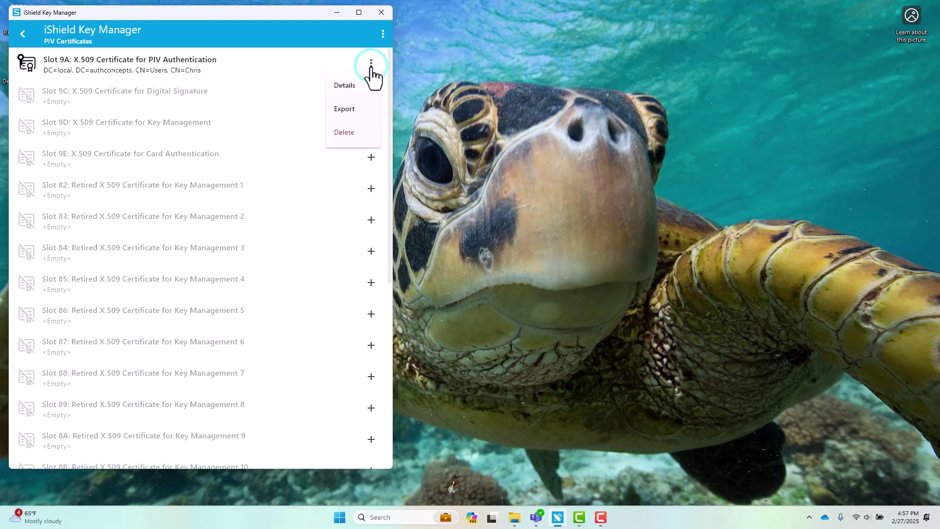
left_click(358, 86)
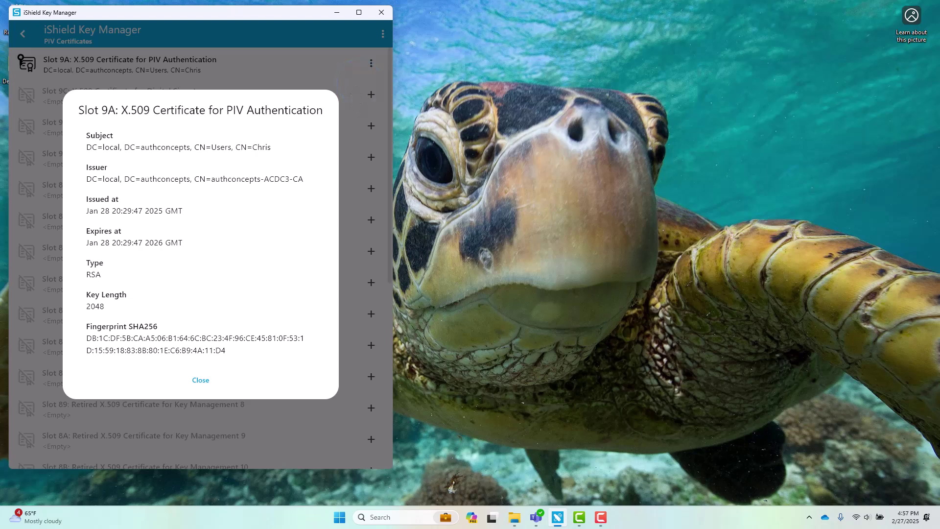
left_click(210, 380)
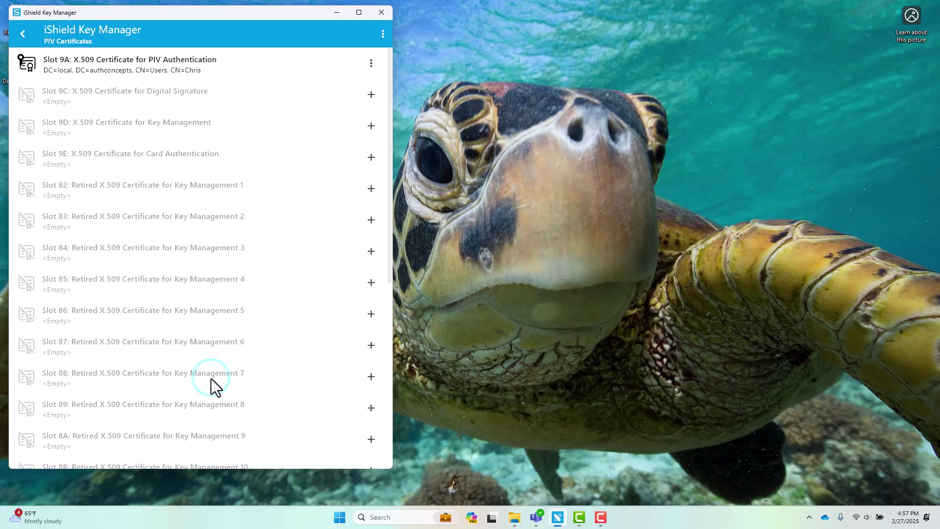
left_click(371, 126)
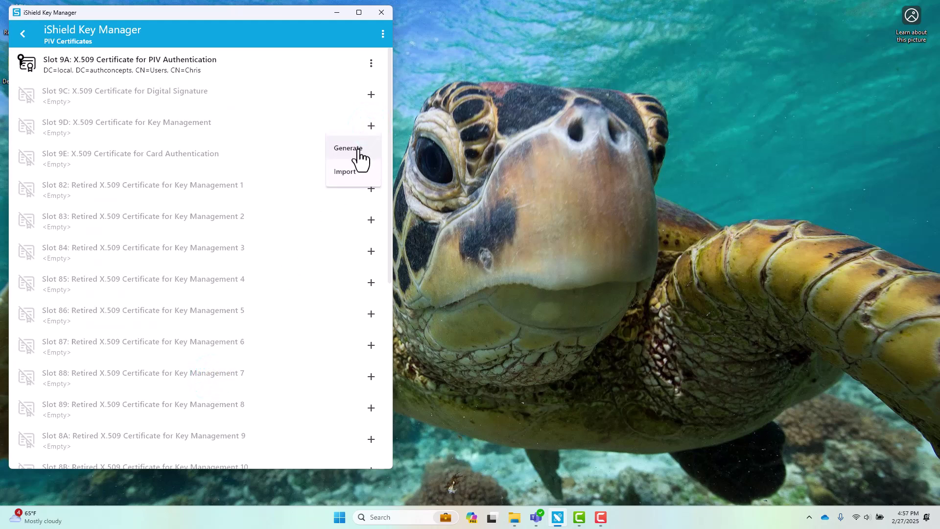
Start a certificate signing request for slot 9D, entering the management key and the PIV PIN
left_click(358, 150)
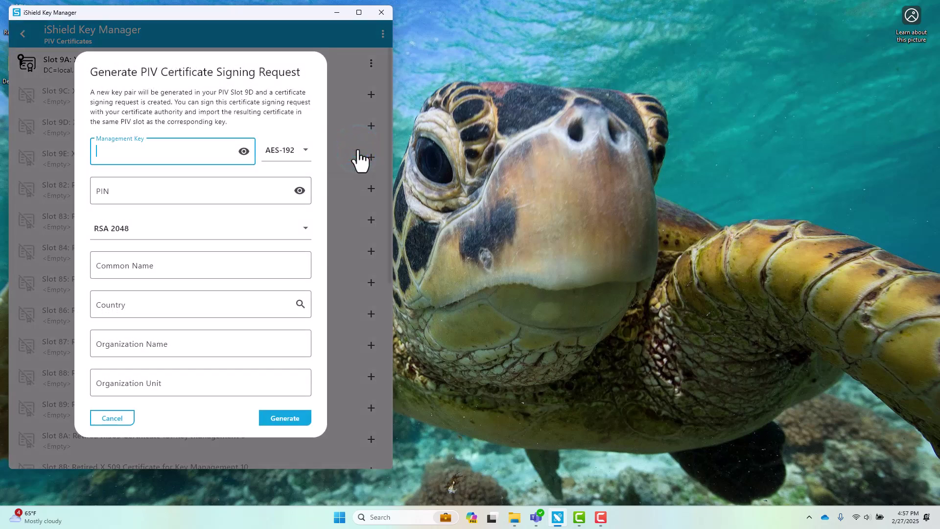
key("ctrl+v")
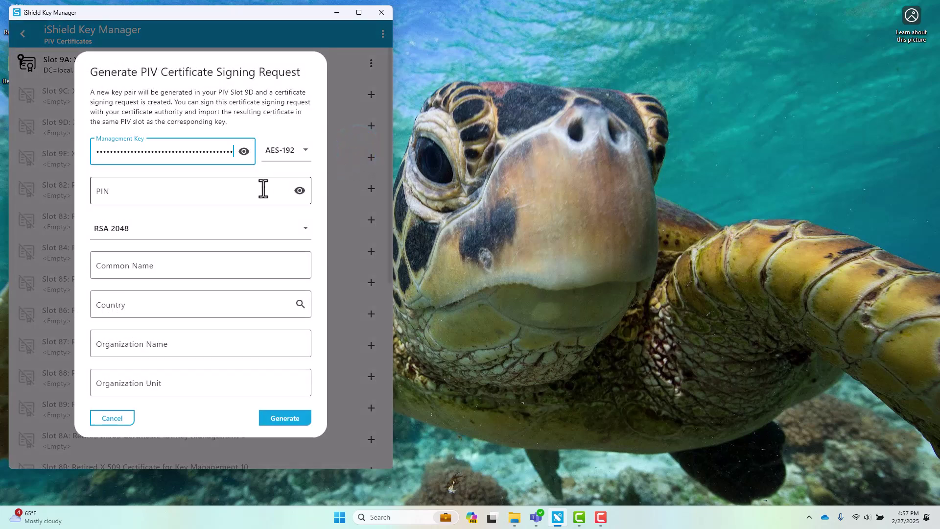
left_click(264, 189)
type("12345678")
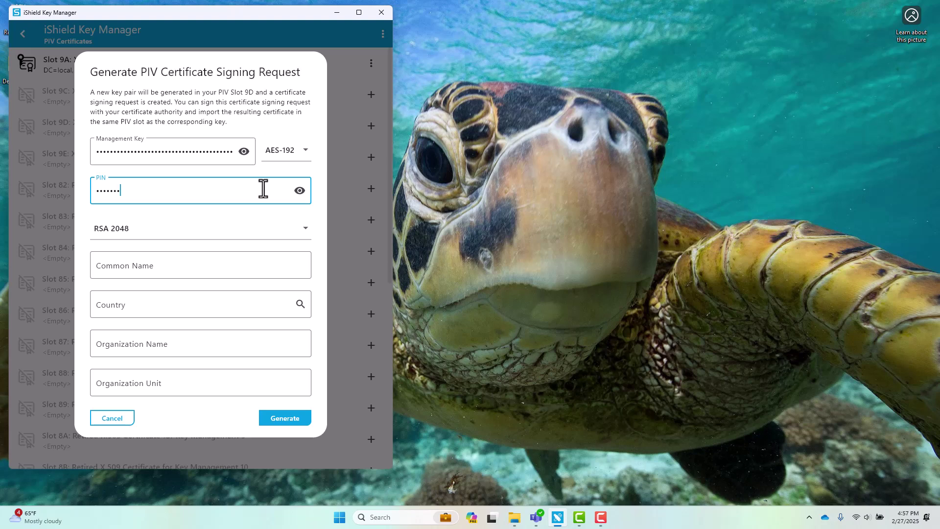
Fill in the common name, country US, organization Swissbit and organization unit Technology
left_click(212, 258)
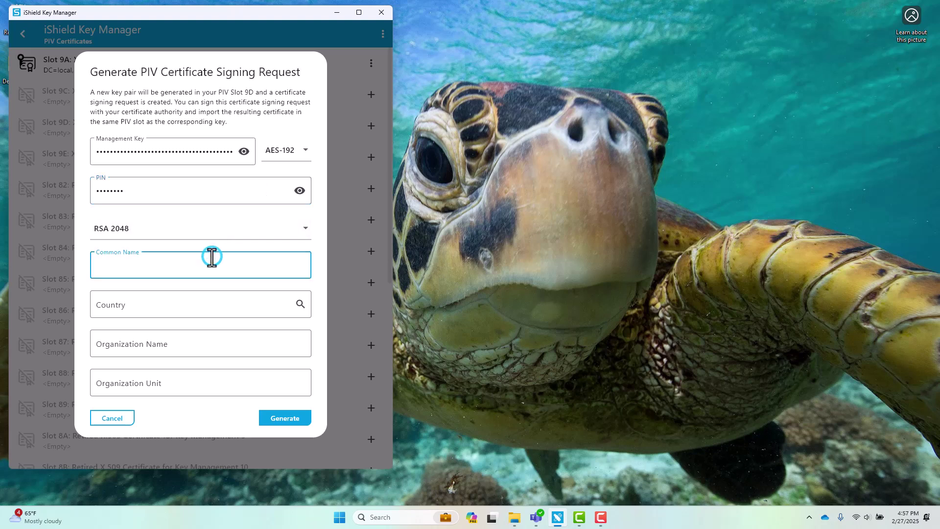
type("Chris")
left_click(150, 301)
type("US")
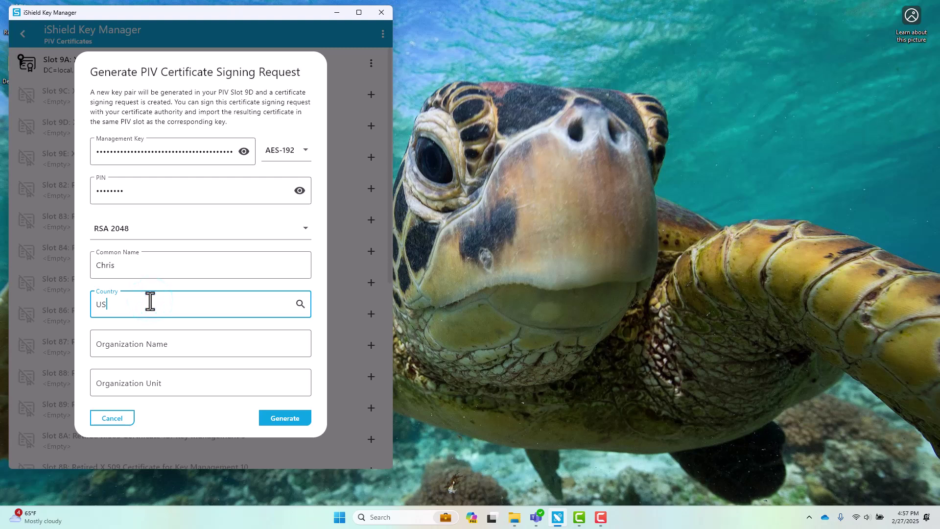
left_click(131, 338)
type("S")
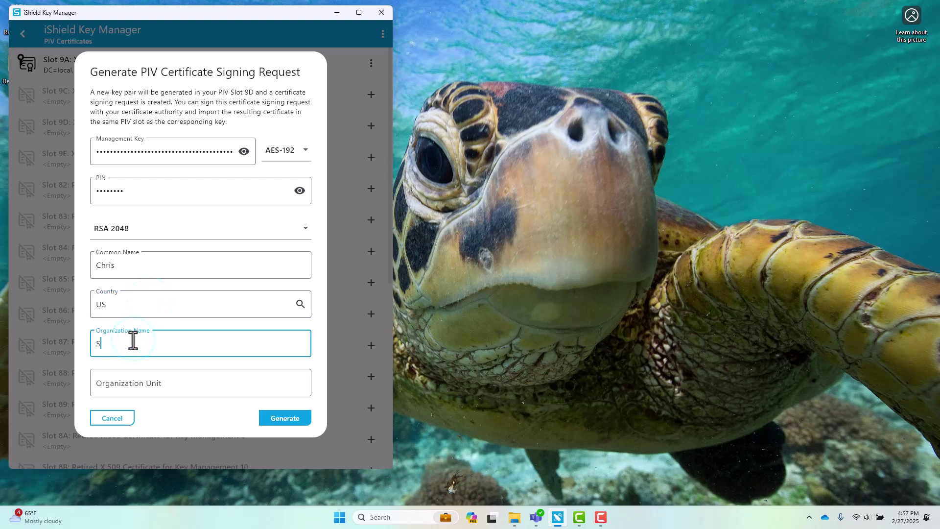
type("wissbit")
left_click(102, 380)
type("Techno")
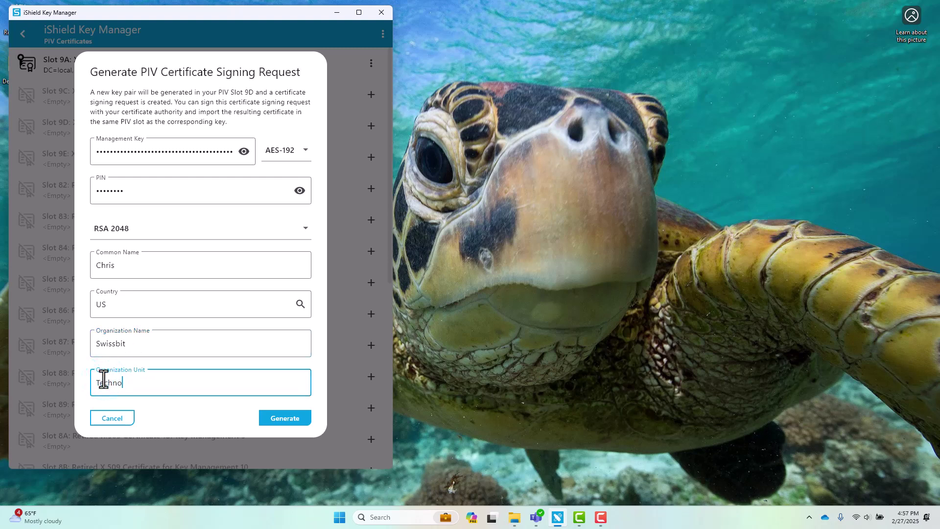
type("logy")
Generate the key pair and save the signing request as a .csr file
left_click(266, 421)
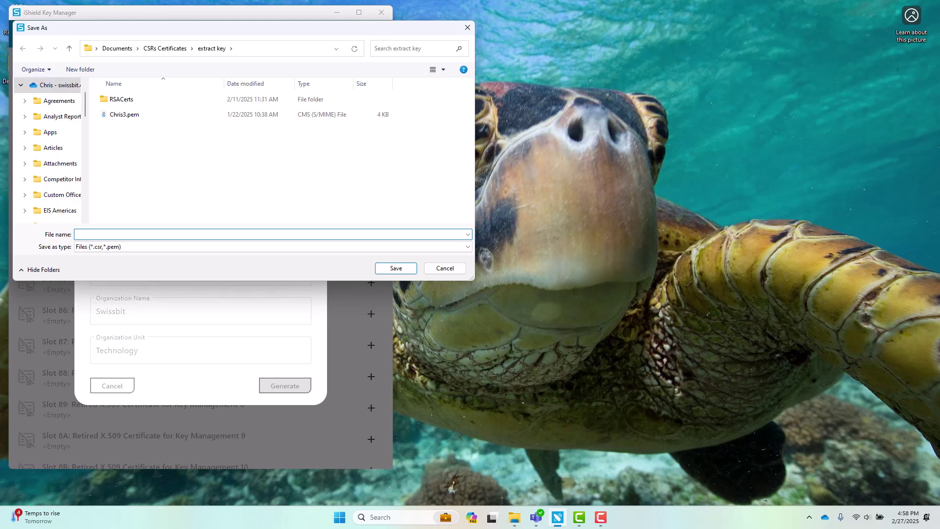
type("ChrisCSR.csr")
left_click(389, 268)
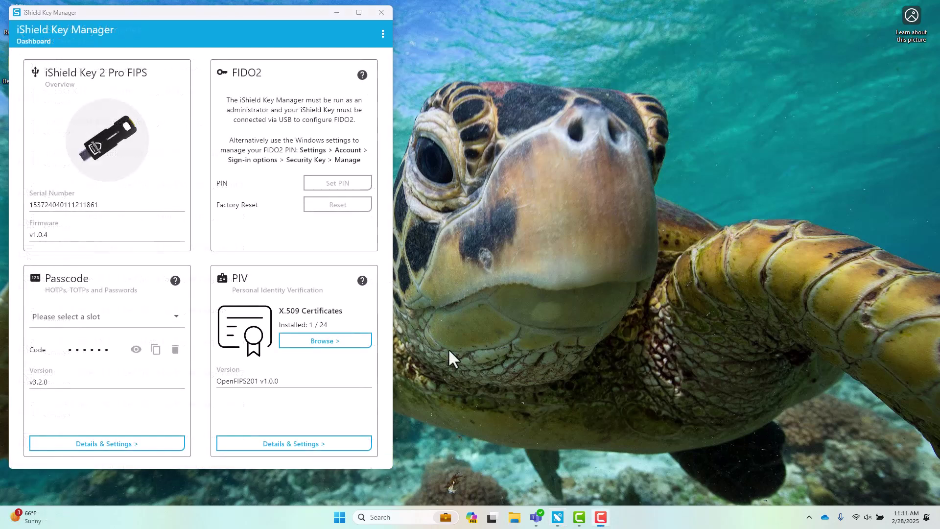
Choose to import a certificate into slot 9D and enter the management key
left_click(346, 341)
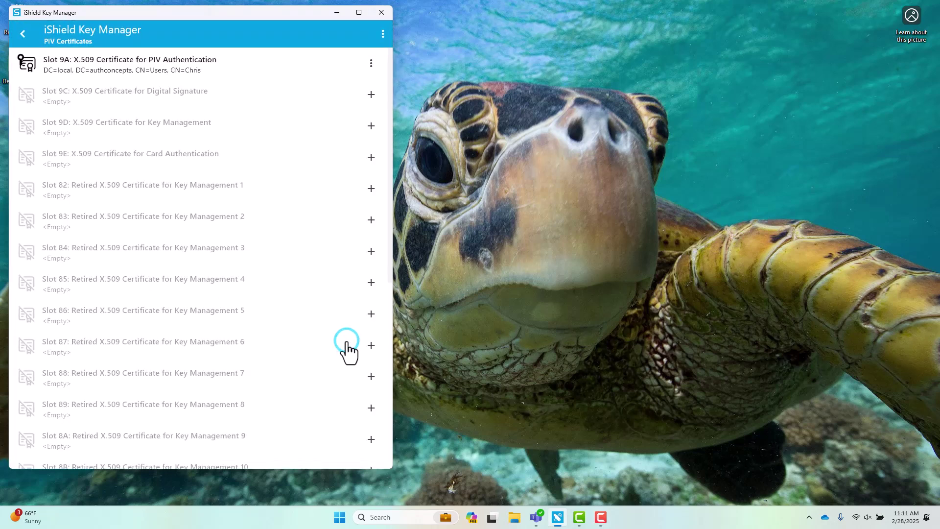
left_click(371, 129)
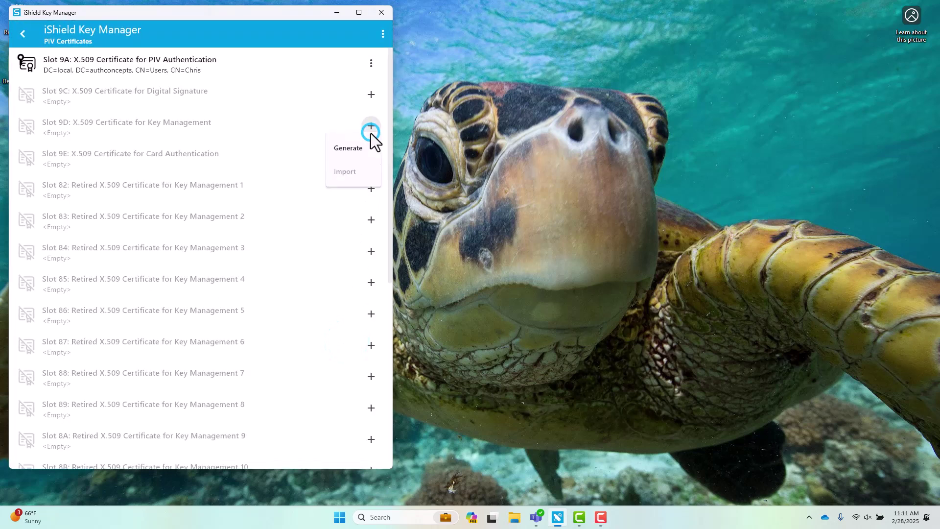
left_click(345, 172)
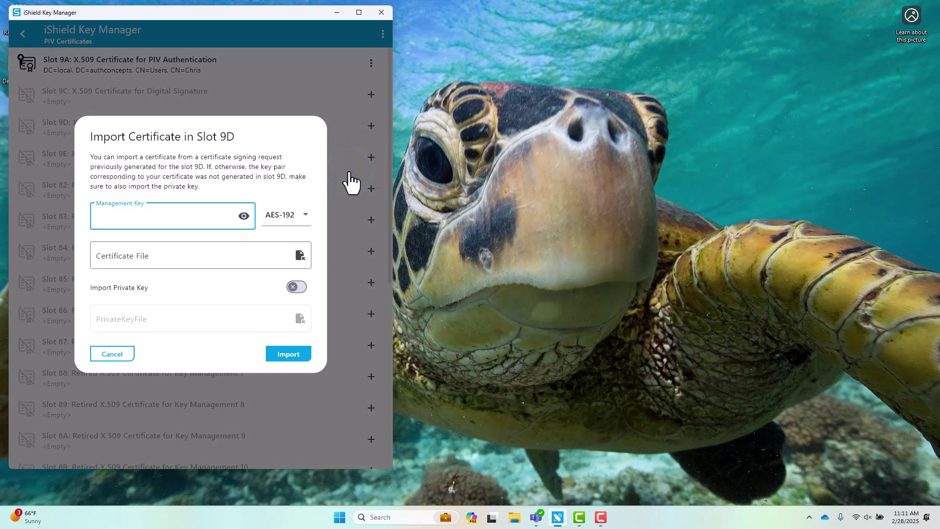
left_click(201, 215)
key("ctrl+v")
Select Certificate.cer and import it into slot 9D
left_click(300, 256)
left_click(137, 117)
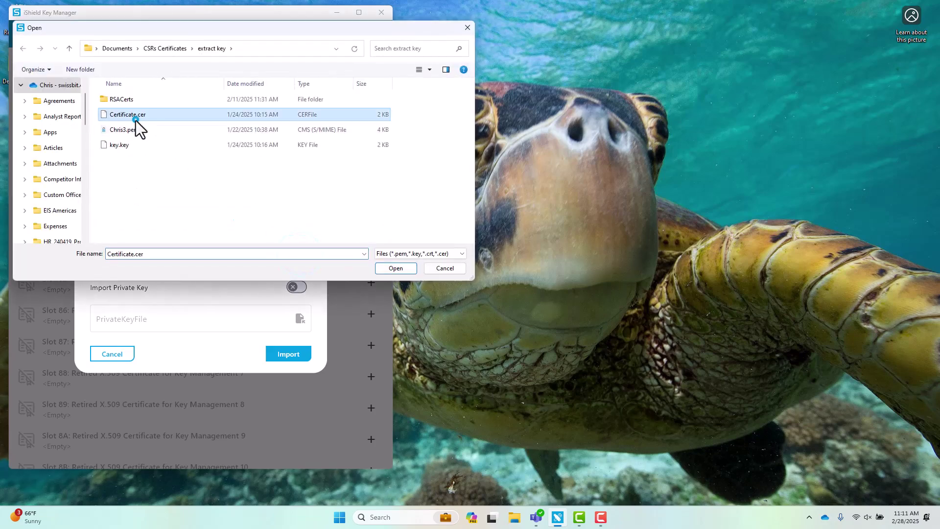
left_click(395, 268)
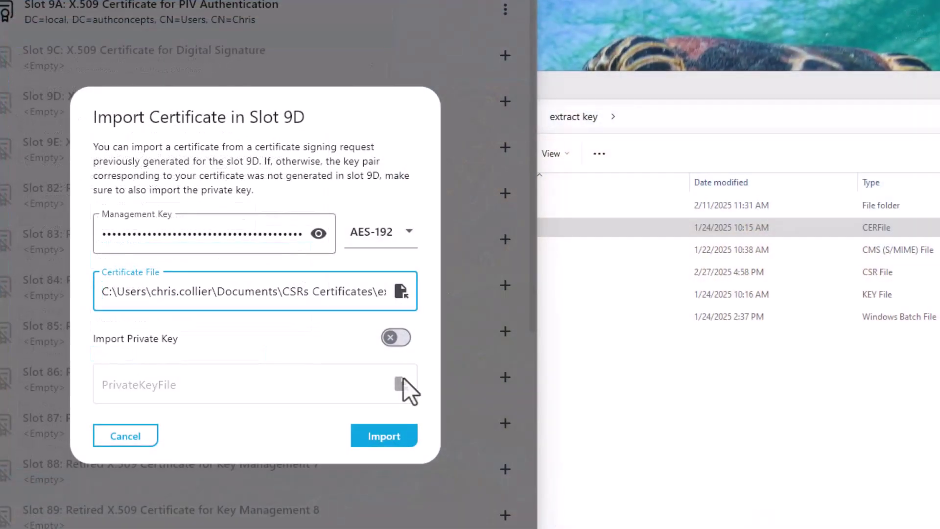
left_click(369, 431)
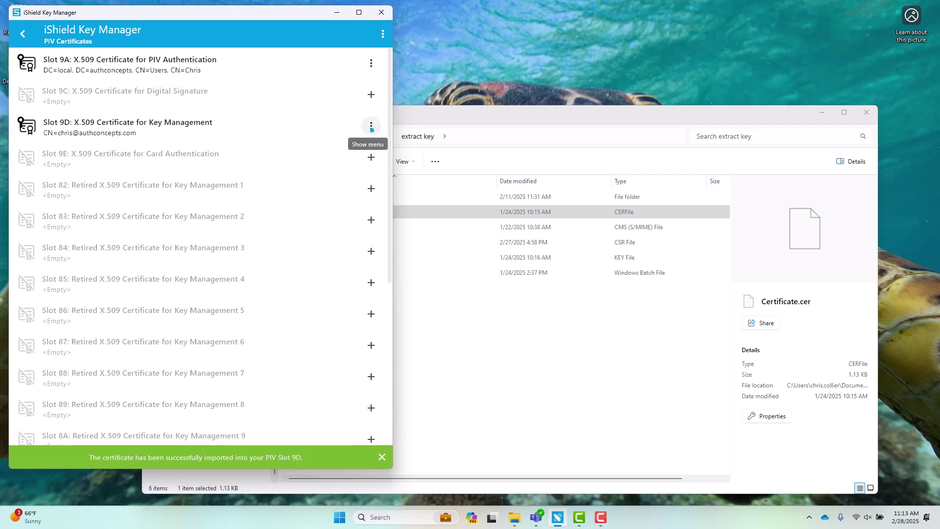
Review the slot 9D certificate's details, then close them
left_click(372, 125)
left_click(355, 148)
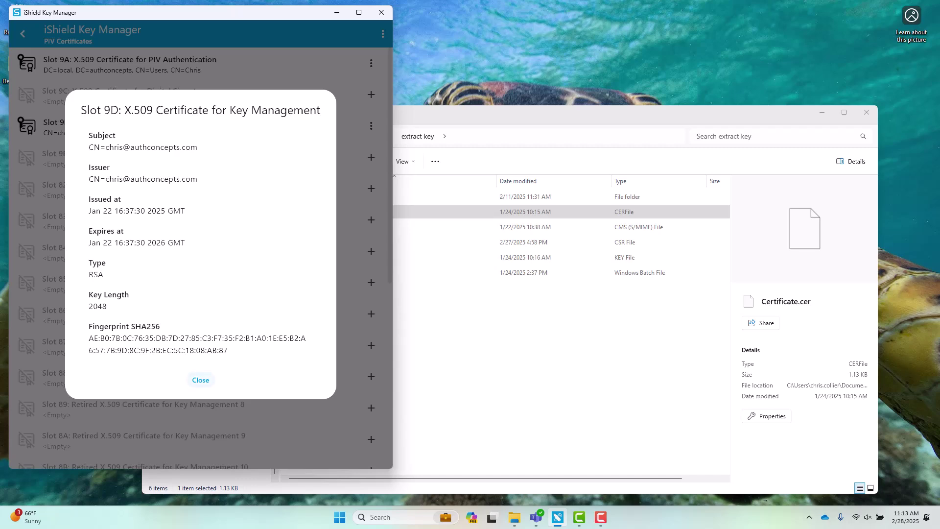
left_click(201, 381)
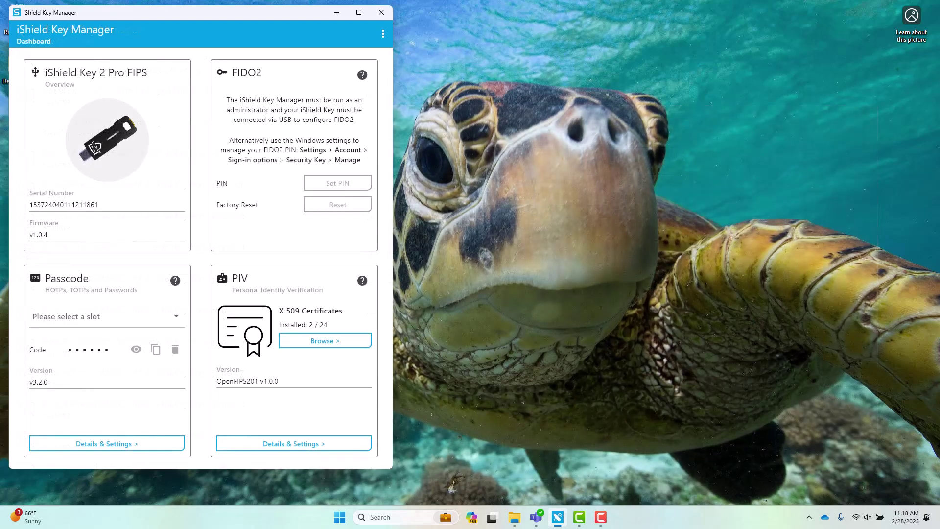
Open PIV Details & Settings and look over the Change PIN and Unblock PIN forms without changes
left_click(329, 443)
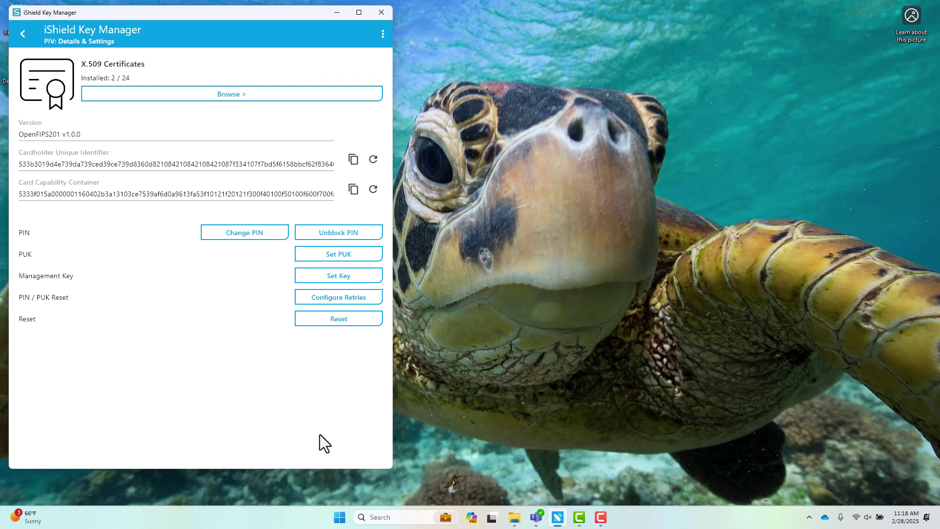
left_click(265, 233)
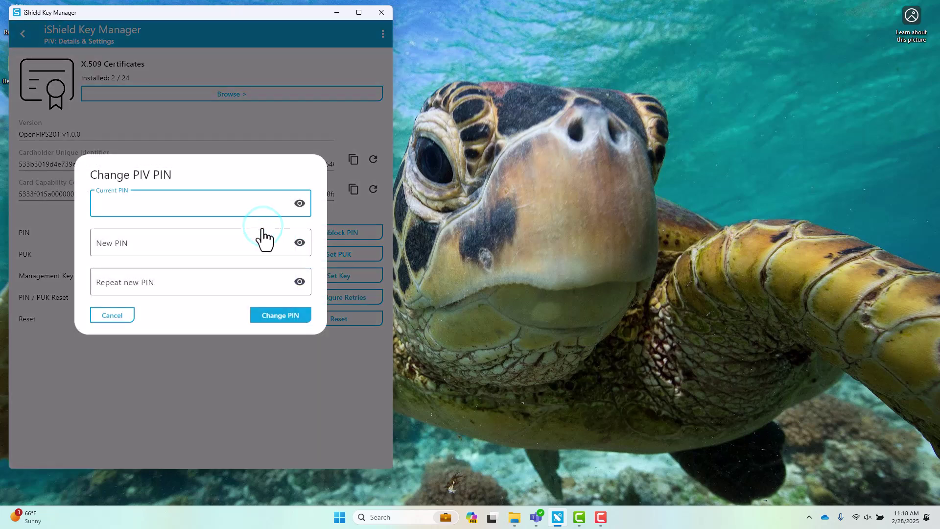
left_click(118, 318)
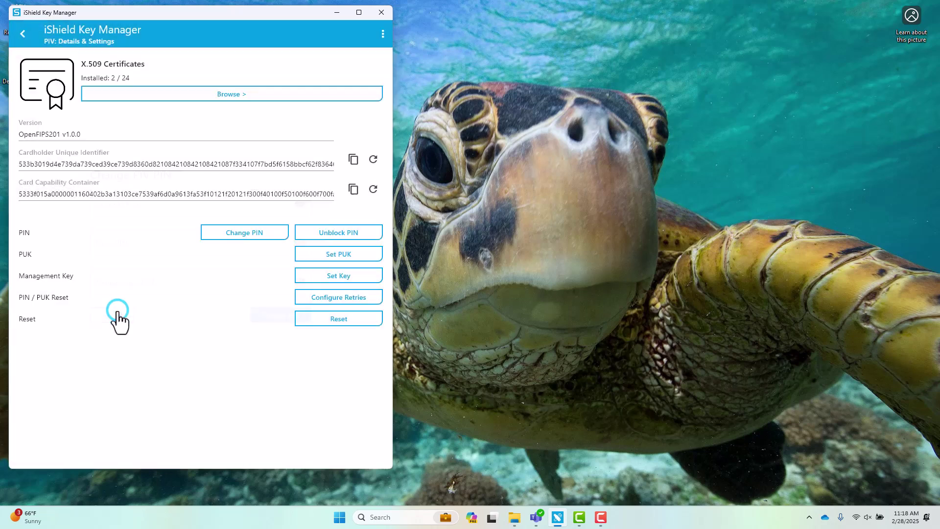
left_click(350, 234)
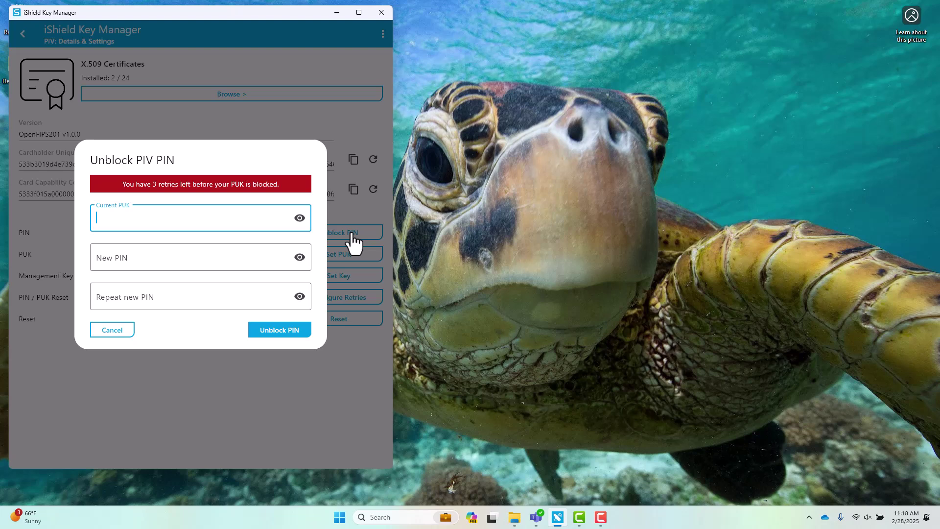
left_click(118, 330)
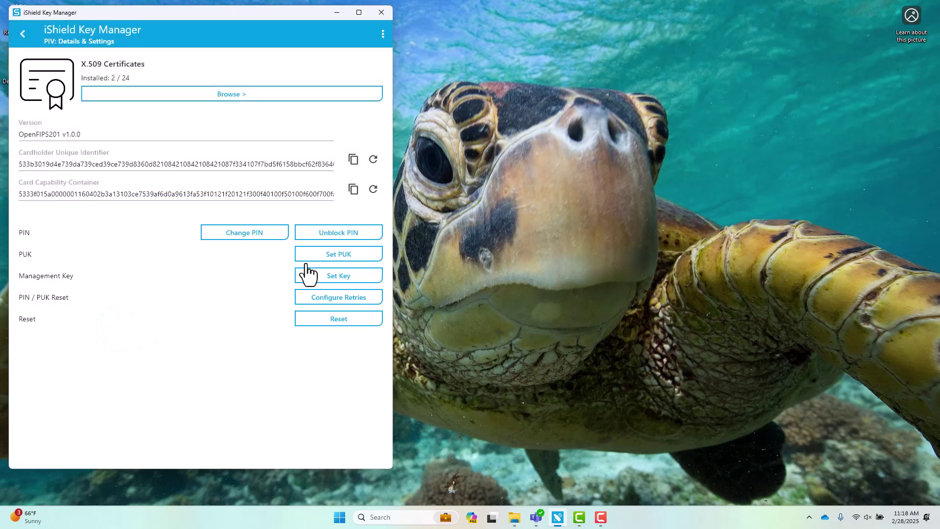
Look over the Set PUK and Set Management Key forms, cancelling each without changes
left_click(337, 255)
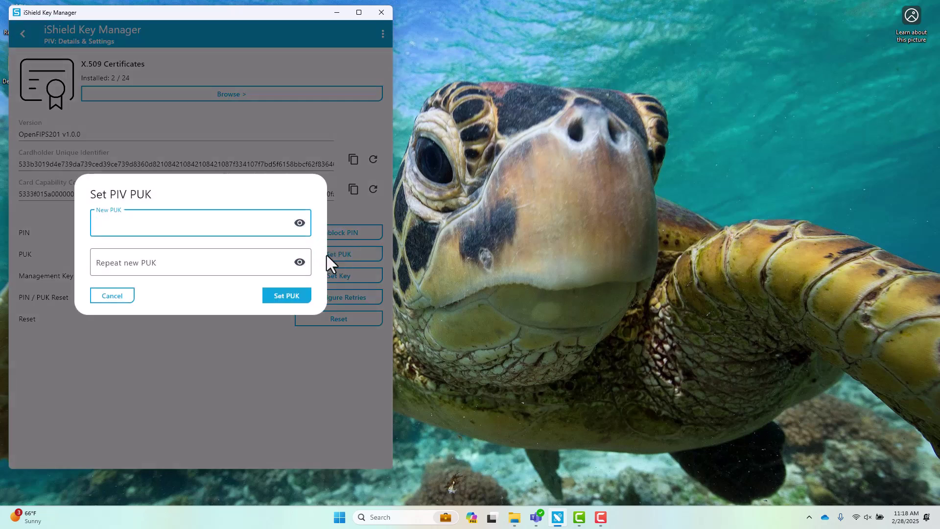
left_click(117, 297)
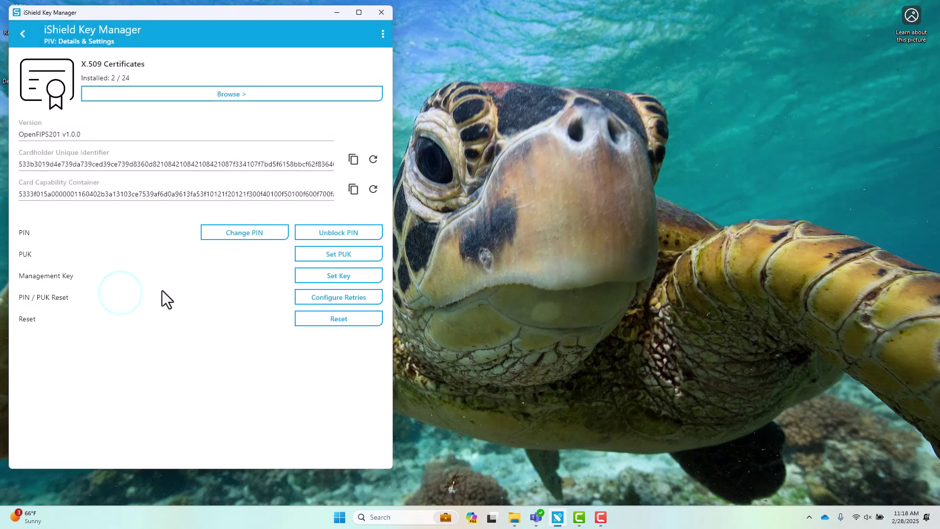
left_click(331, 277)
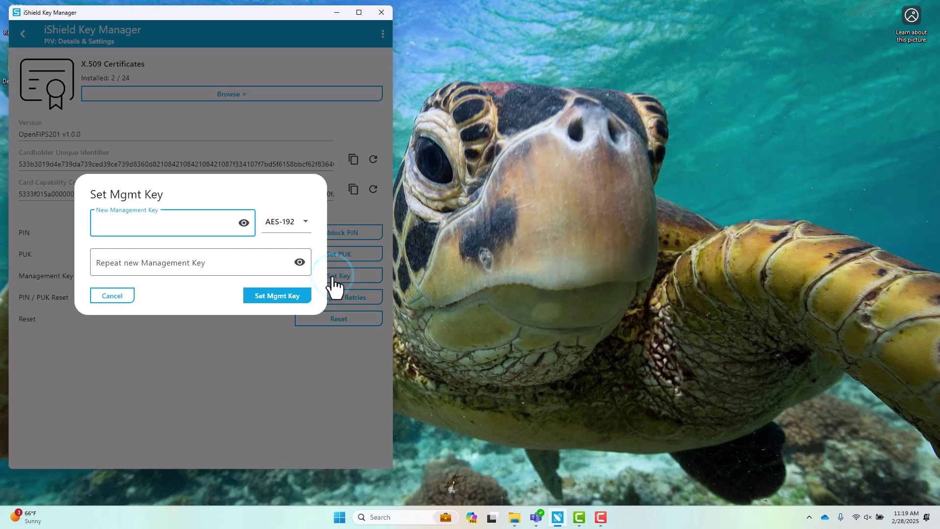
left_click(126, 296)
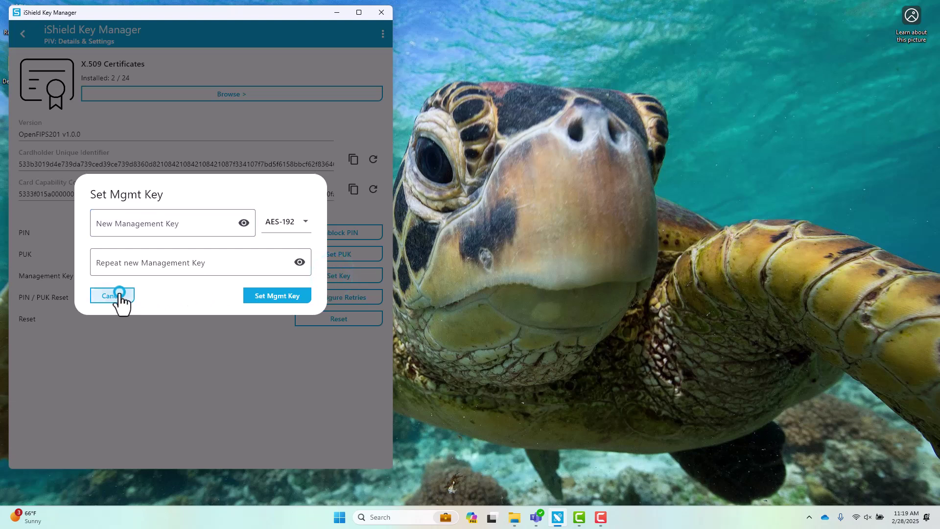
left_click(318, 297)
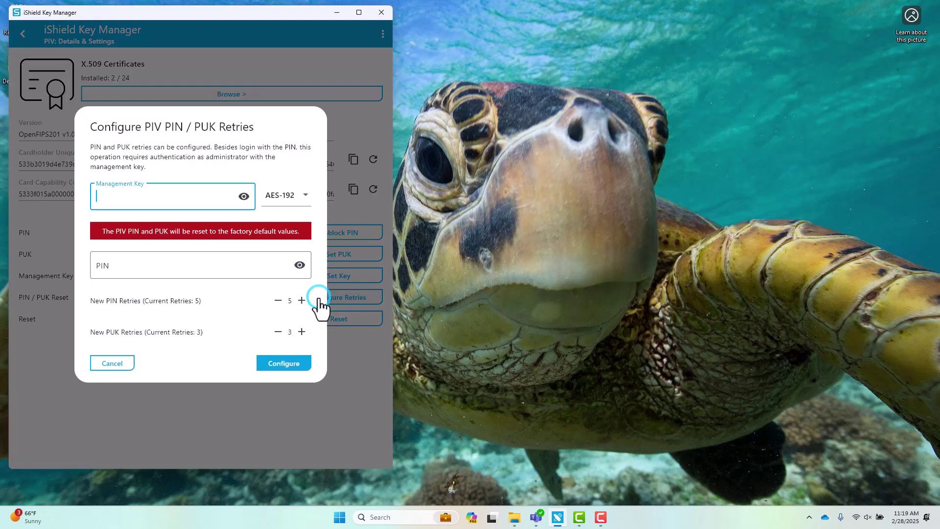
left_click(298, 300)
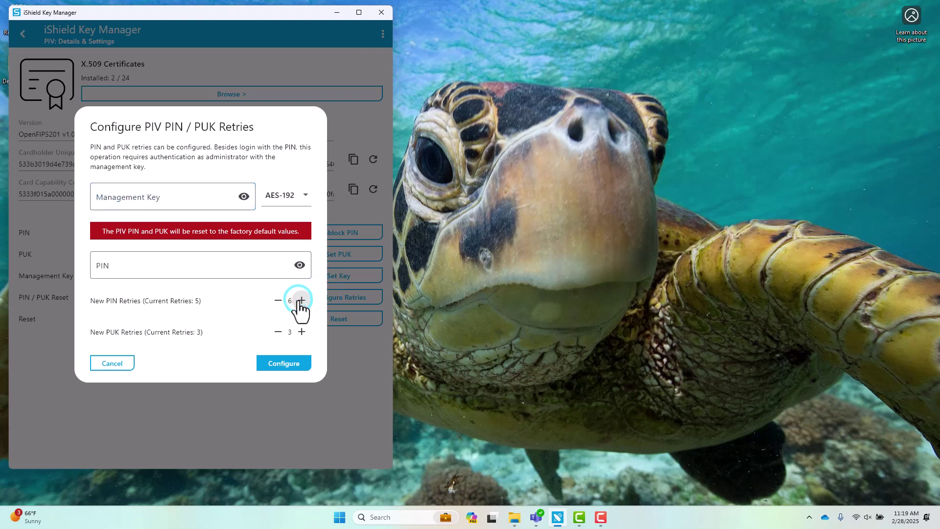
left_click(300, 300)
left_click(301, 301)
left_click(110, 364)
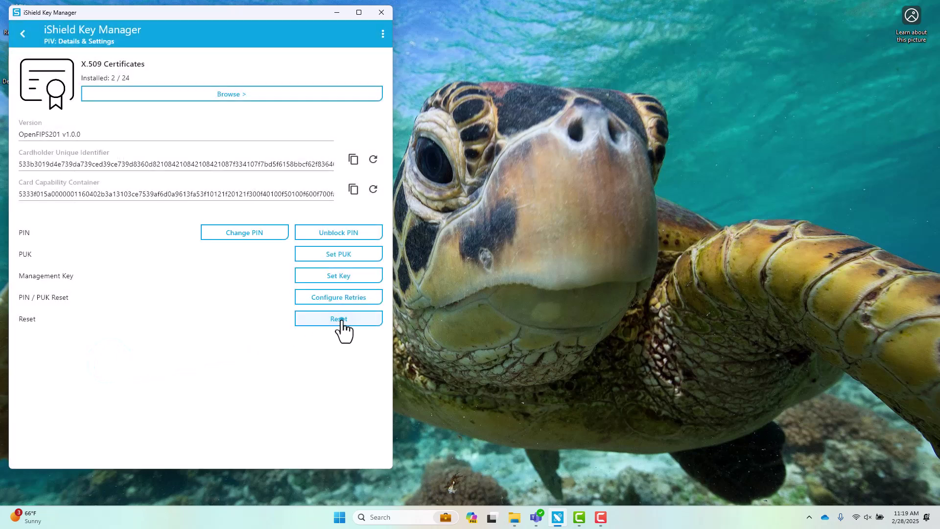
left_click(342, 320)
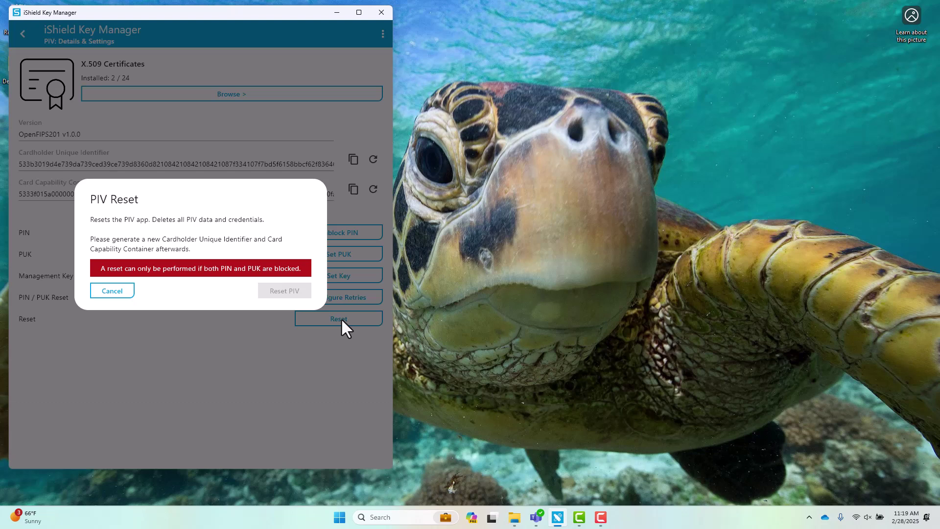
left_click(112, 291)
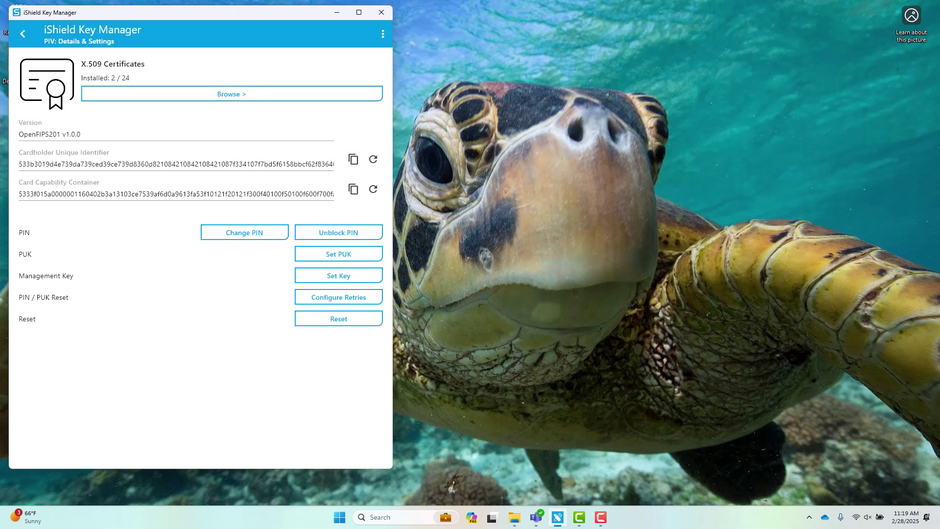
left_click(653, 364)
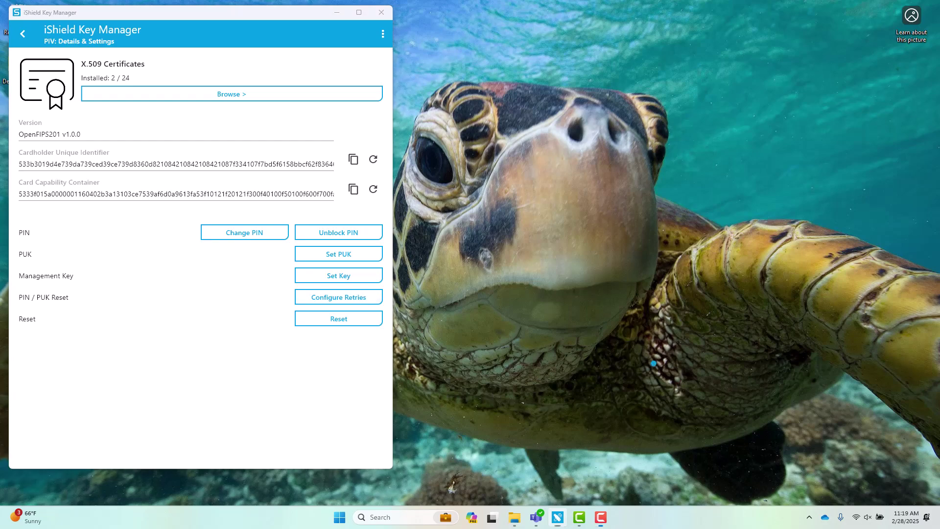